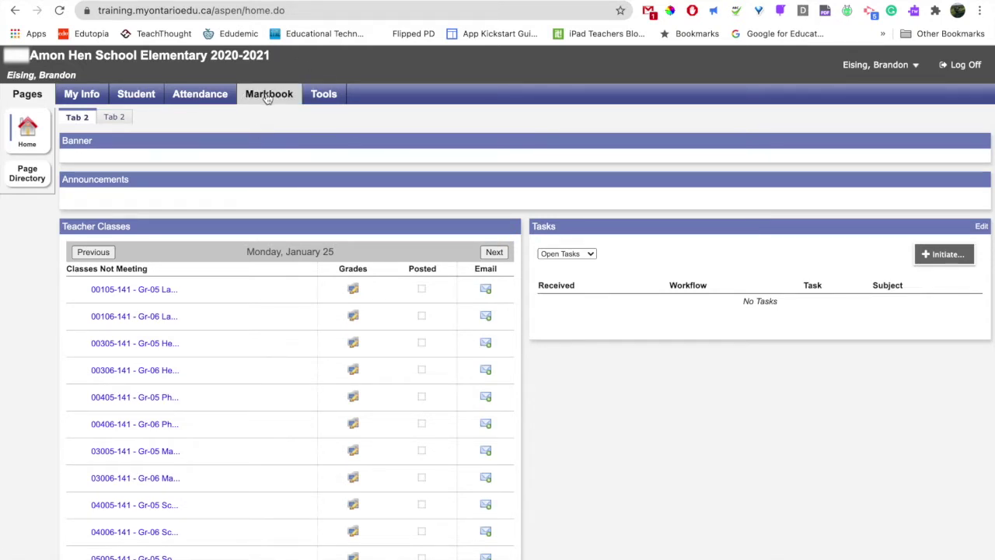
Step: Open the Markbook class list and select the Gr-06 Mathematics class 03006-141
{"action": "left_click", "coordinate": [269, 96]}
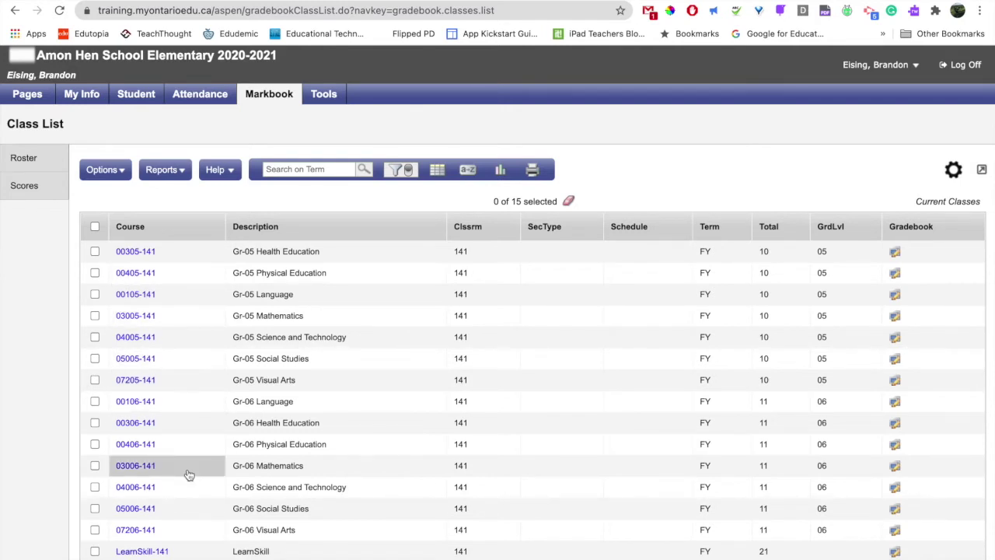
{"action": "left_click", "coordinate": [151, 465]}
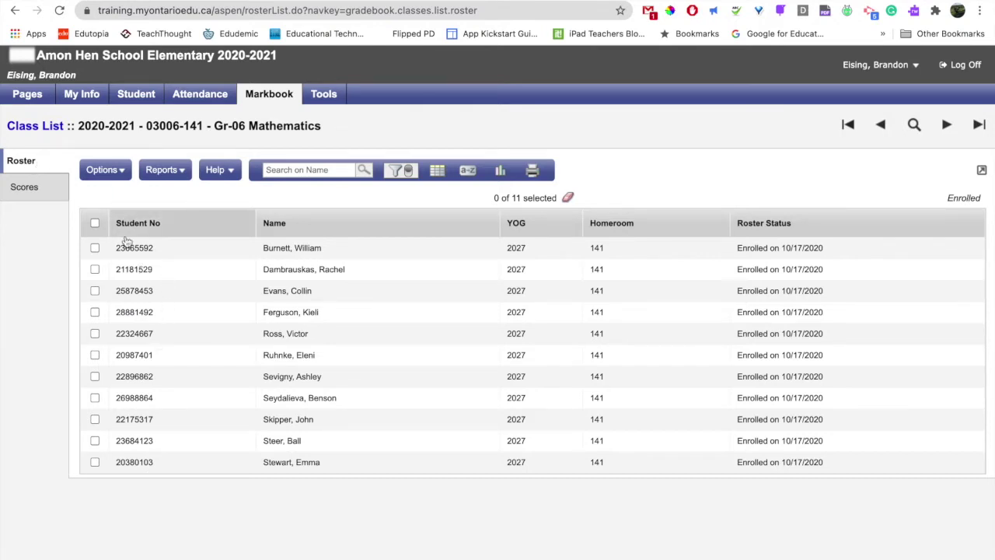
Step: Show the class Scores grid with Post Columns - Term for the Winter term
{"action": "left_click", "coordinate": [31, 194]}
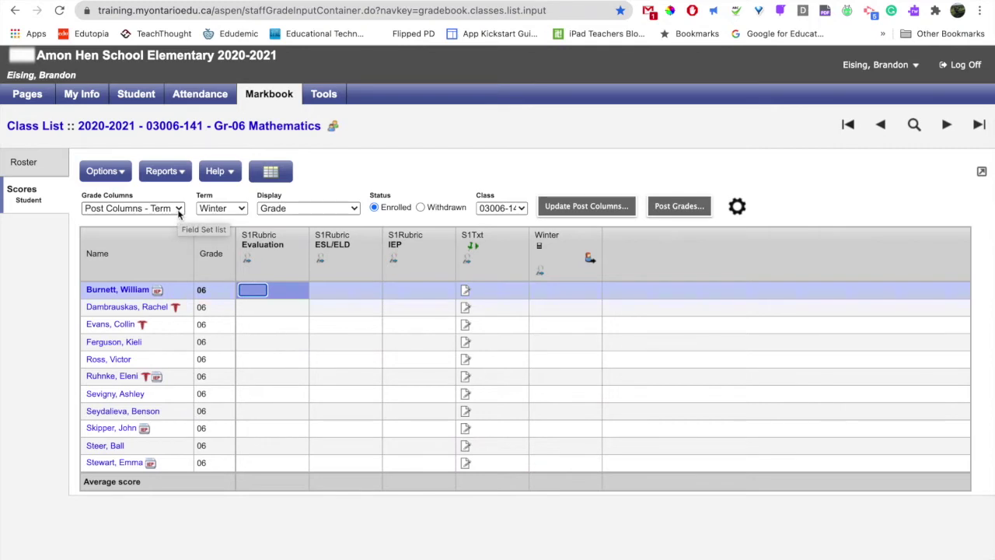
{"action": "left_click", "coordinate": [179, 210]}
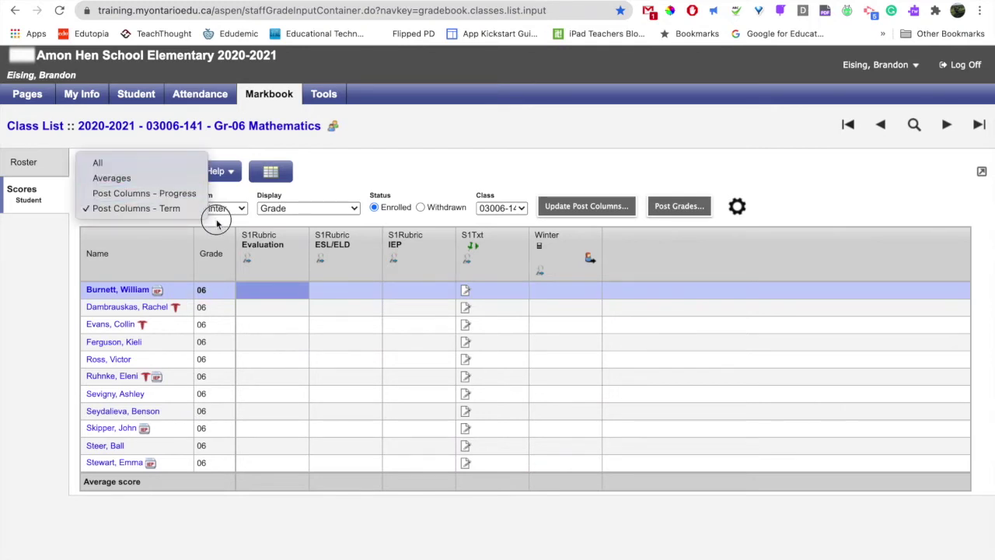
{"action": "left_click", "coordinate": [215, 215]}
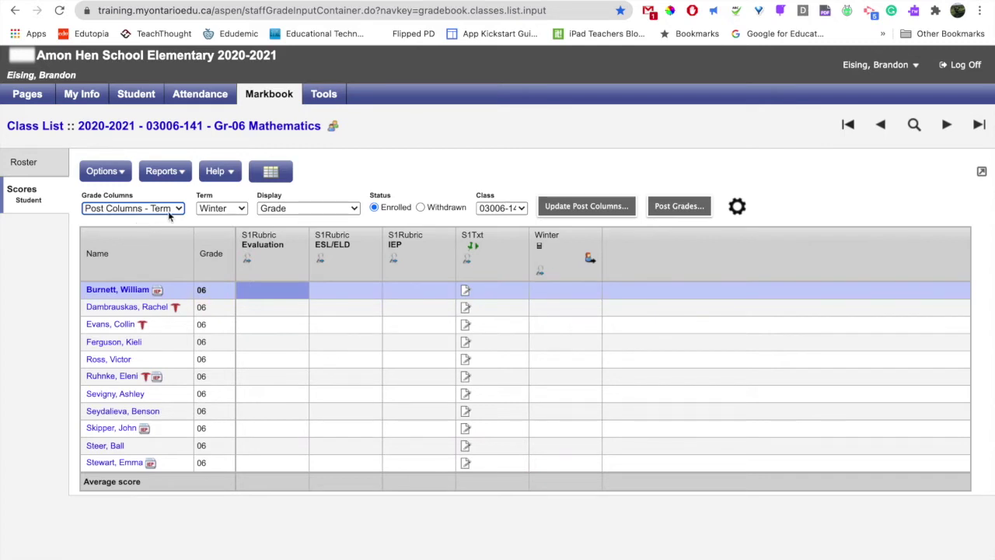
{"action": "left_click", "coordinate": [173, 210]}
{"action": "left_click", "coordinate": [212, 227]}
{"action": "left_click", "coordinate": [222, 208]}
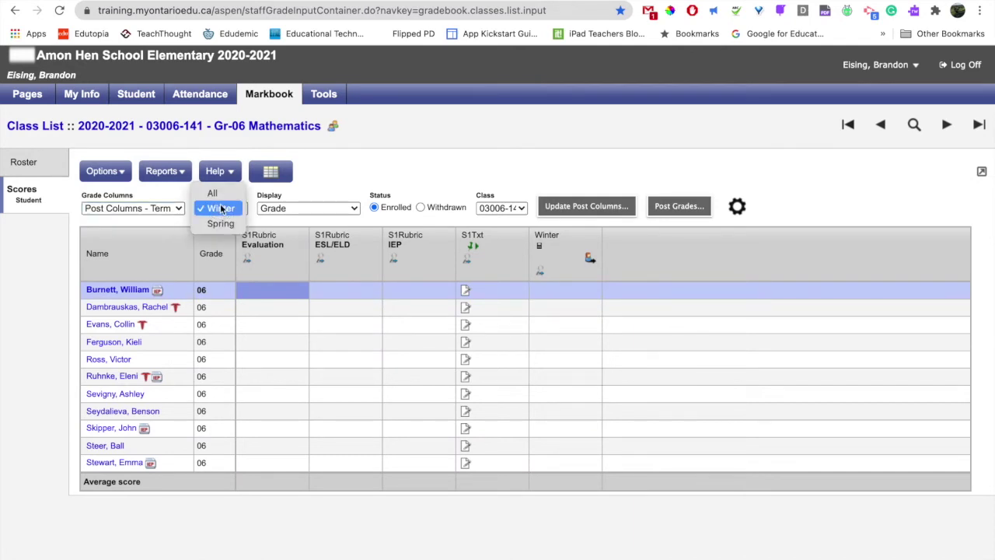
{"action": "left_click", "coordinate": [177, 228]}
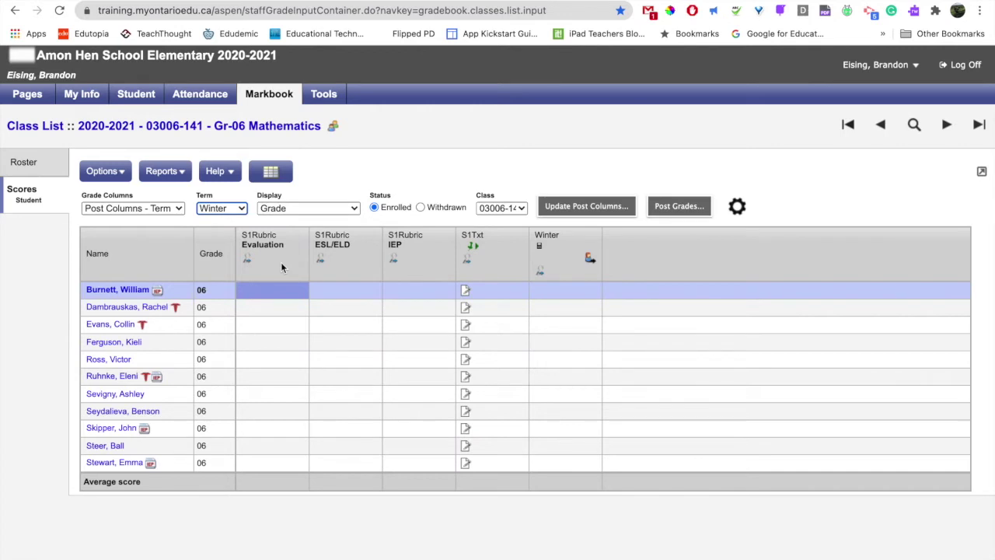
Step: Pick A+ from the Evaluation rubric lookup for the first student
{"action": "left_click", "coordinate": [267, 290]}
{"action": "left_click", "coordinate": [269, 264]}
{"action": "left_click", "coordinate": [267, 288]}
{"action": "left_click", "coordinate": [113, 177]}
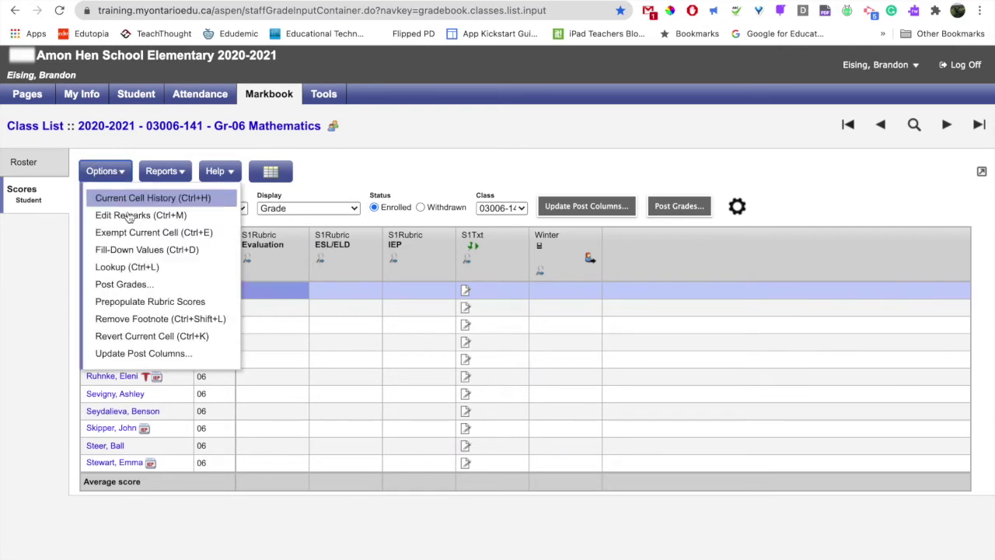
{"action": "left_click", "coordinate": [177, 269]}
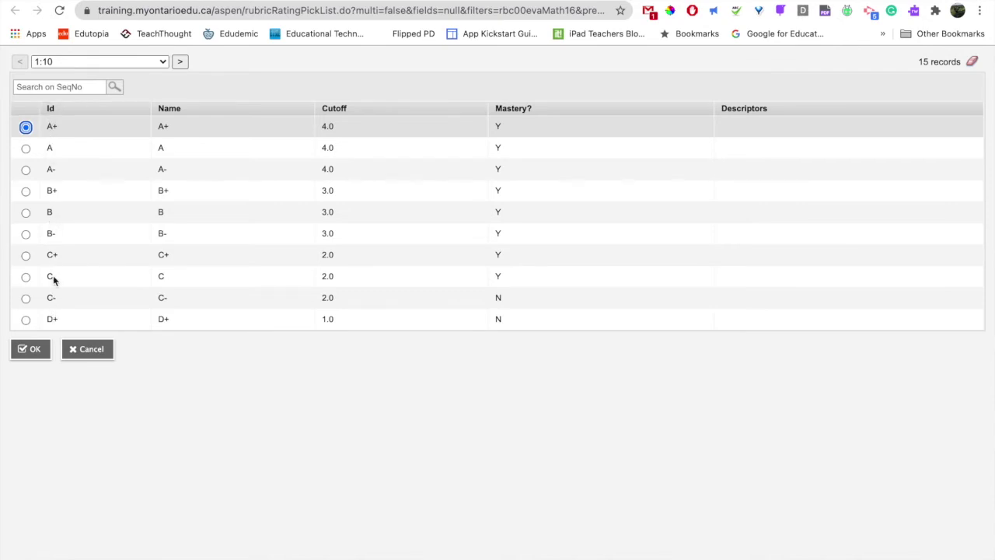
{"action": "left_click", "coordinate": [31, 352]}
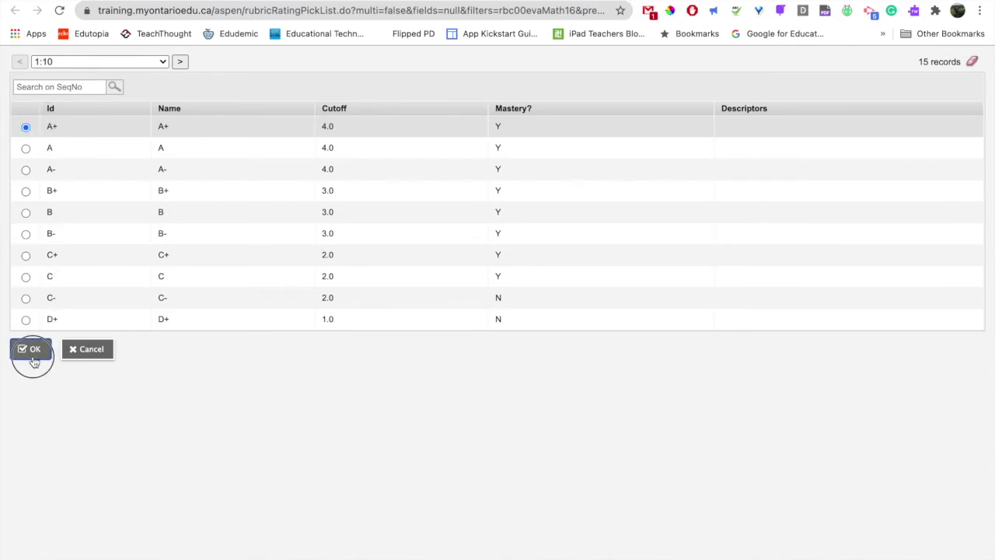
Step: Set the first student's ESL/ELD and IEP cells to x using the lookup
{"action": "left_click", "coordinate": [319, 291]}
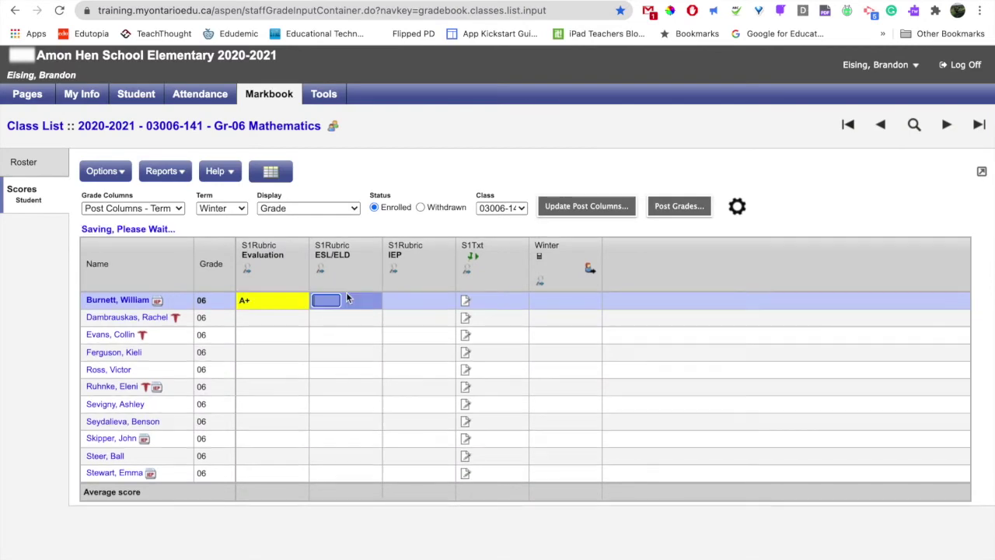
{"action": "left_click", "coordinate": [105, 171]}
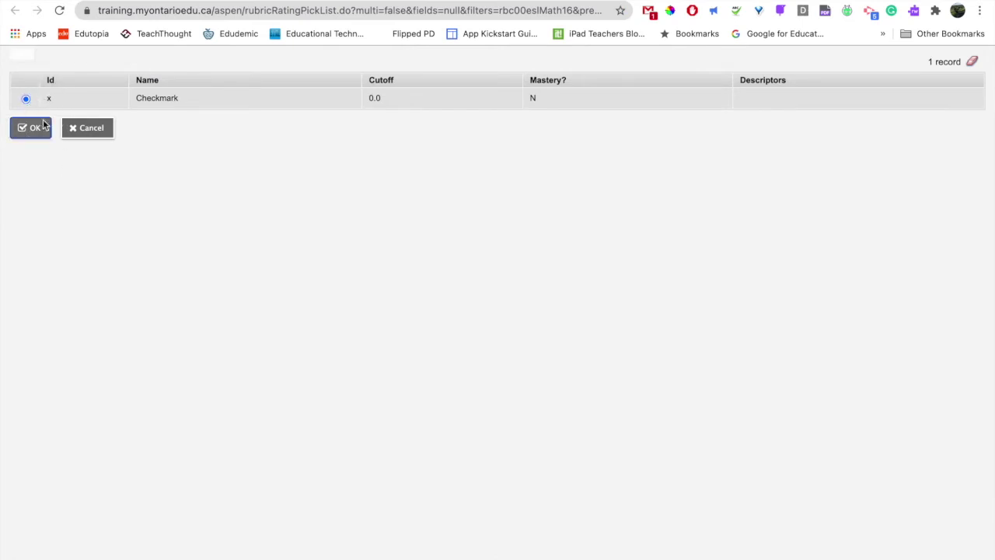
{"action": "left_click", "coordinate": [36, 128]}
{"action": "left_click", "coordinate": [418, 290]}
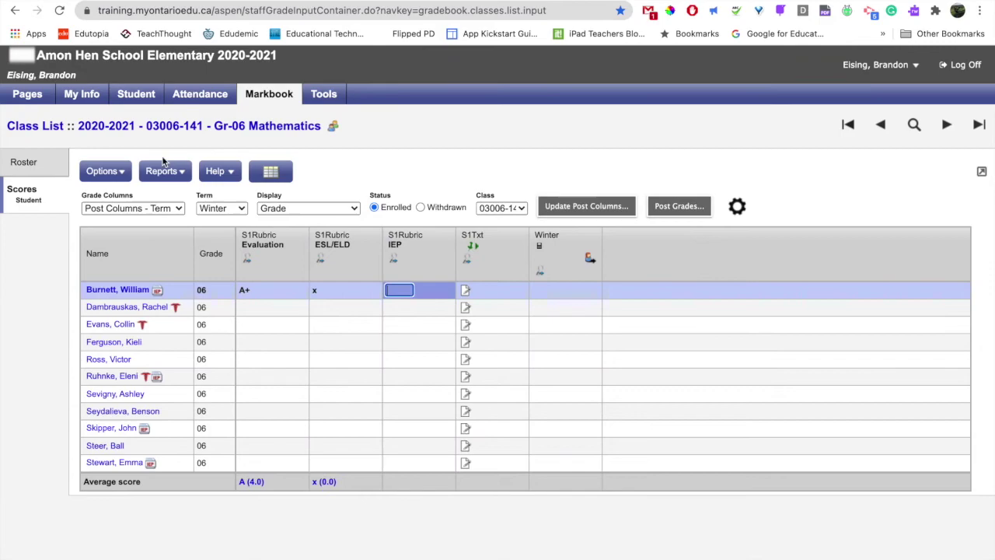
{"action": "left_click", "coordinate": [102, 171]}
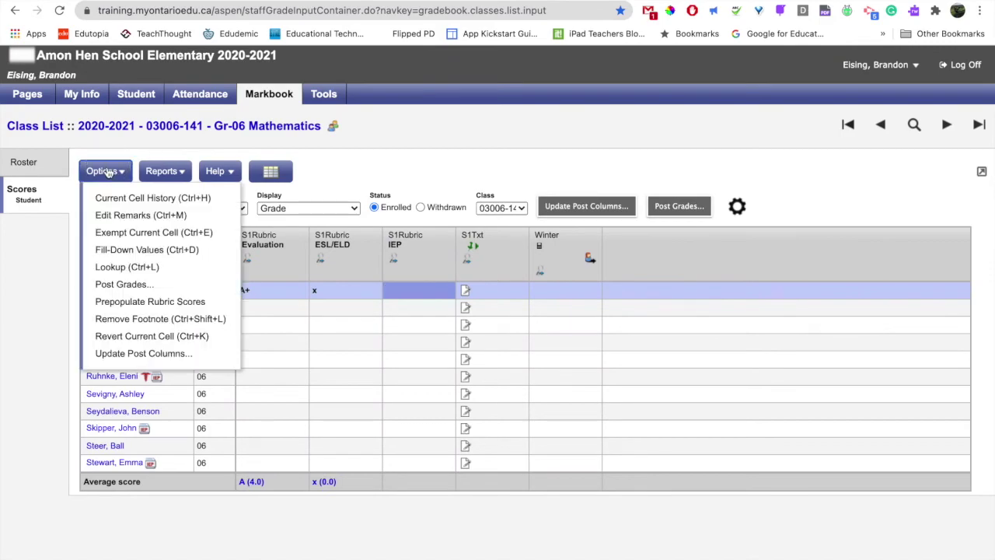
{"action": "left_click", "coordinate": [118, 267]}
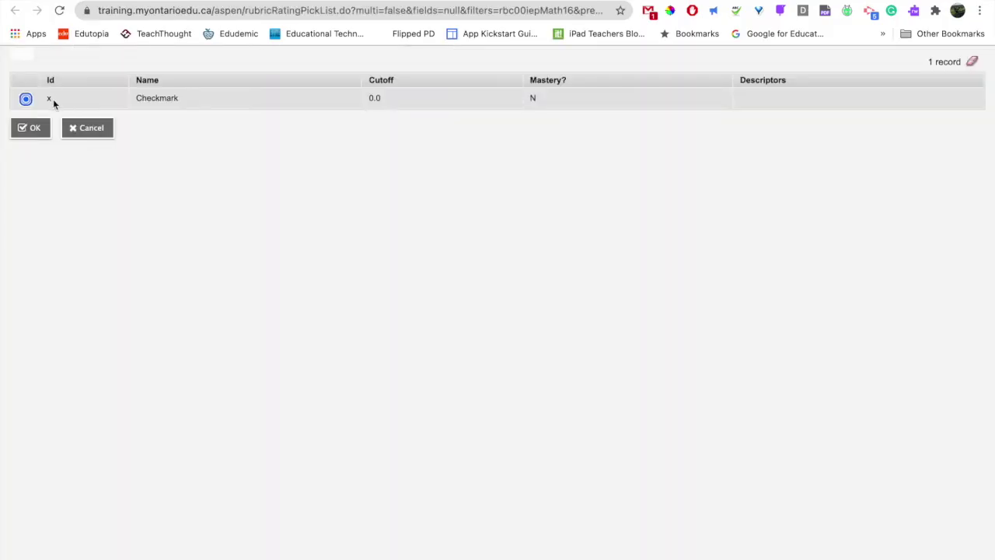
{"action": "left_click", "coordinate": [34, 128]}
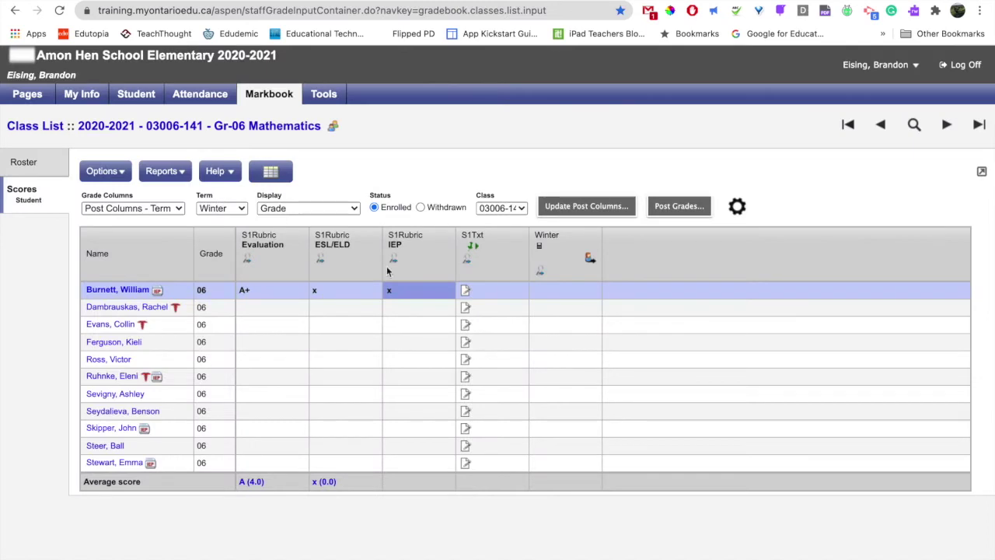
Step: Type Evaluation grades A-, A, B and B+ down the column for students two to five
{"action": "left_click", "coordinate": [268, 306]}
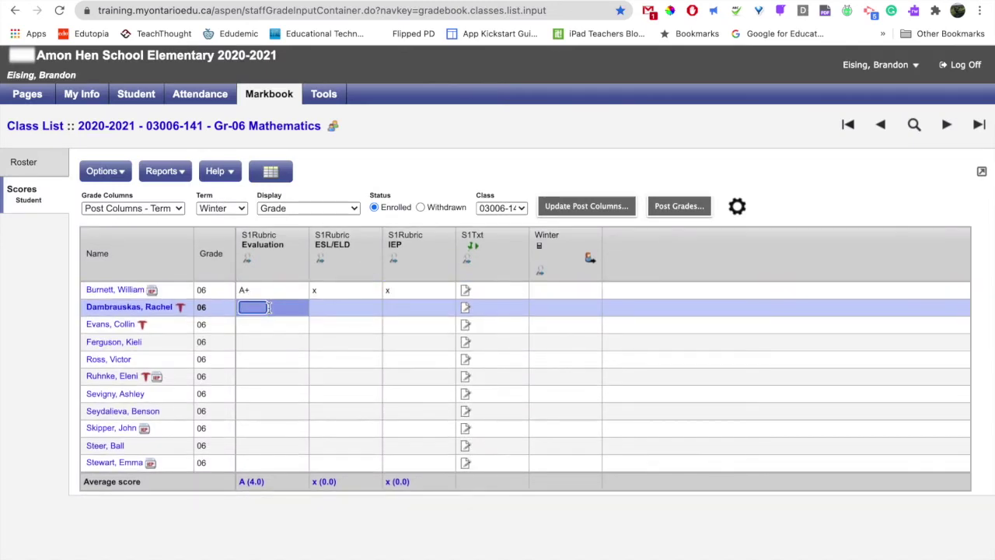
{"action": "type", "text": "A-"}
{"action": "key", "text": "Return"}
{"action": "type", "text": "A"}
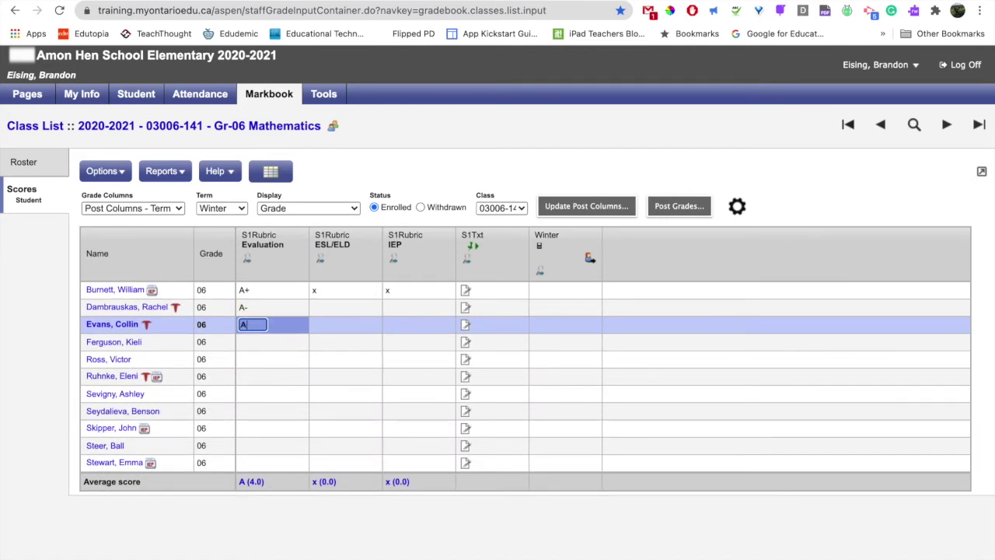
{"action": "key", "text": "Return"}
{"action": "type", "text": "B"}
{"action": "key", "text": "Return"}
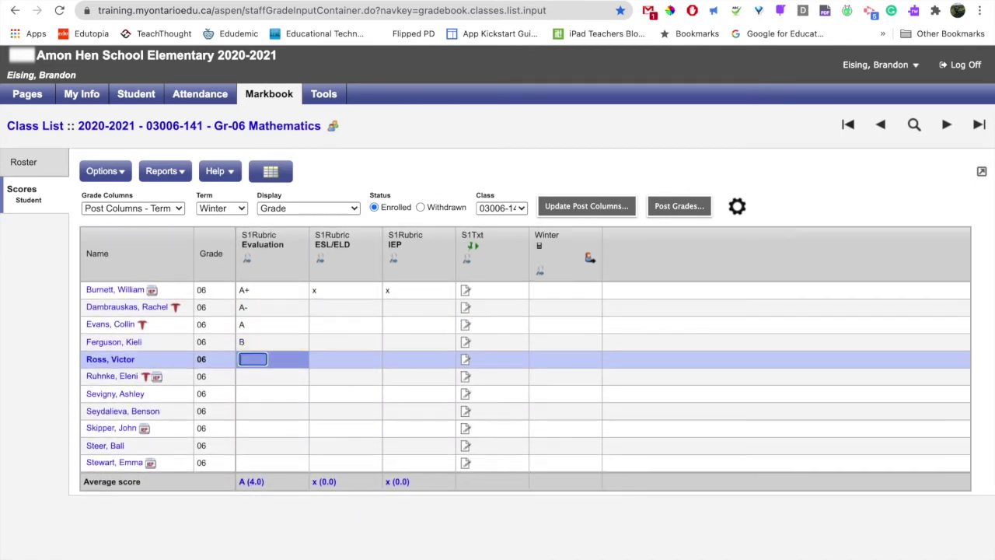
{"action": "type", "text": "B+"}
Step: Fill down B+ from the fifth student to the remaining six Evaluation cells
{"action": "left_click", "coordinate": [119, 172]}
{"action": "left_click", "coordinate": [119, 172]}
{"action": "left_click", "coordinate": [117, 172]}
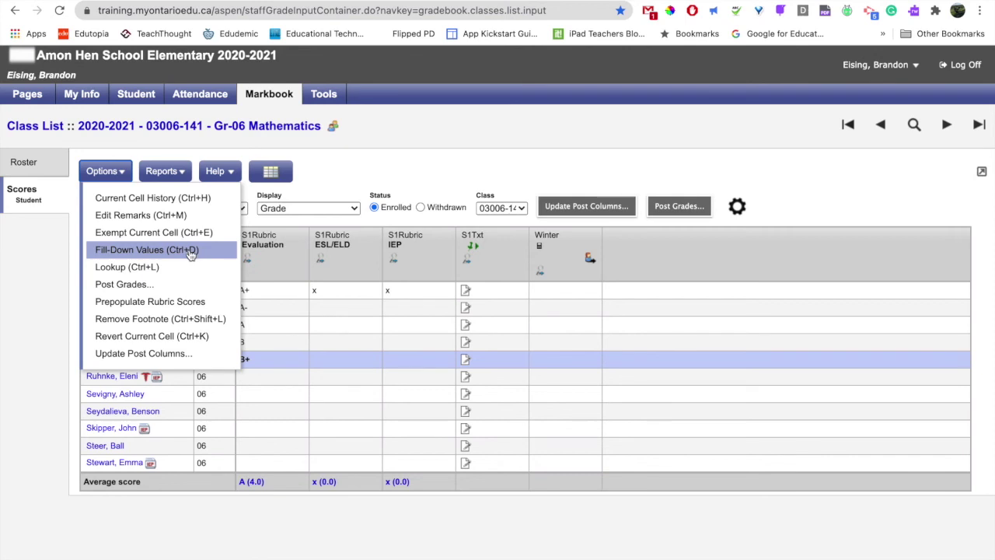
{"action": "left_click", "coordinate": [151, 253]}
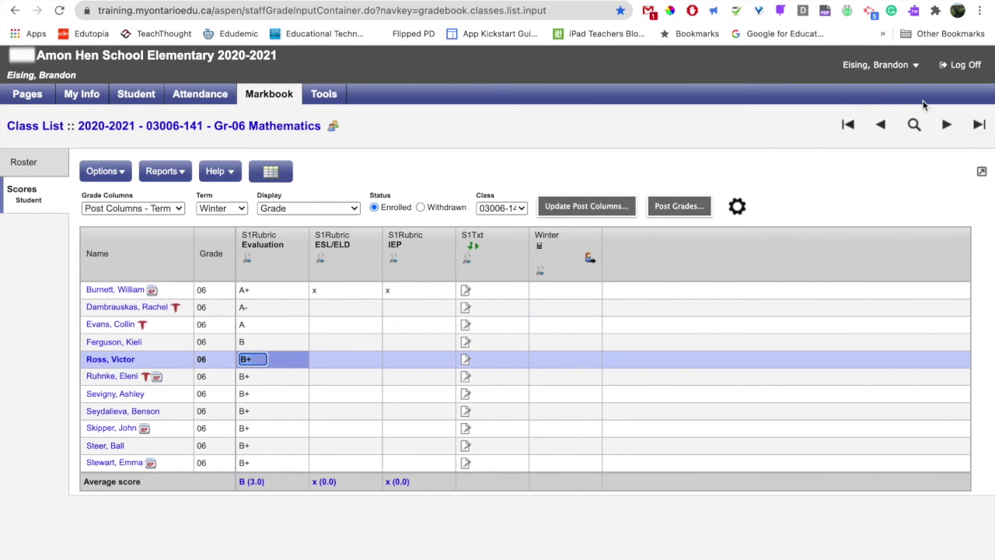
Step: Go back to the Markbook Class List via the breadcrumb
{"action": "left_click", "coordinate": [44, 132]}
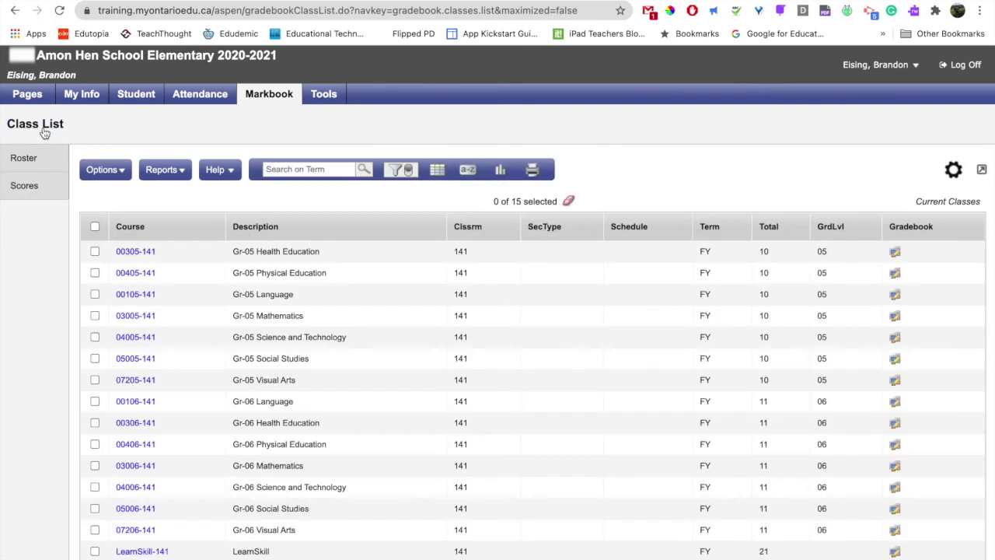